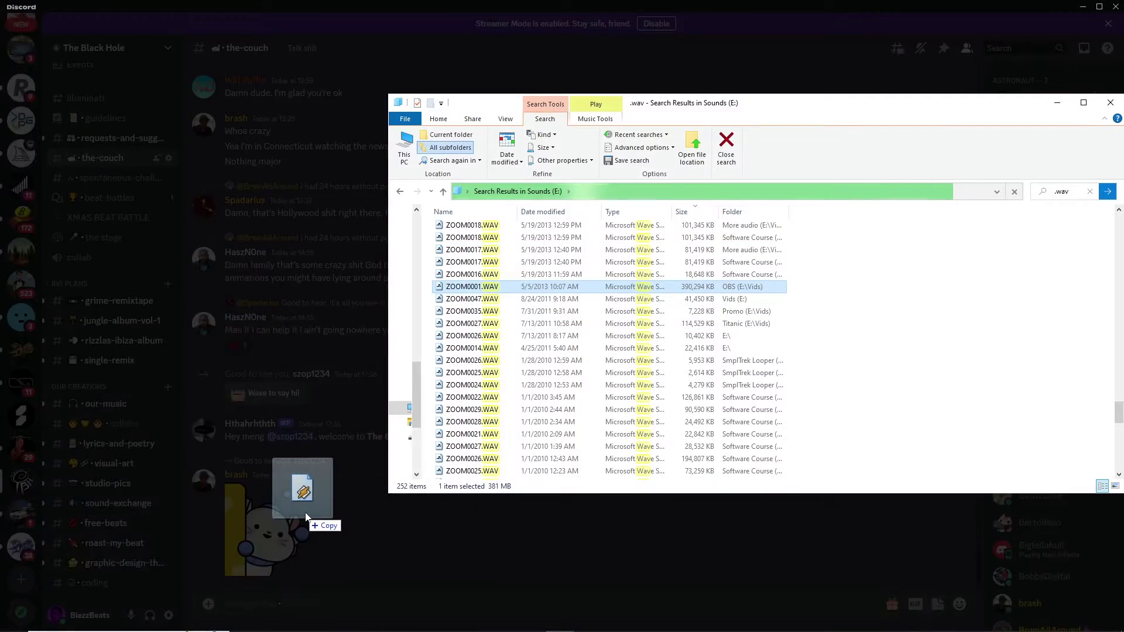
Drag the 381 MB ZOOM0001.WAV from Explorer search results into the Discord chat
{"action": "left_click_drag", "start_coordinate": [402, 327], "coordinate": [362, 522]}
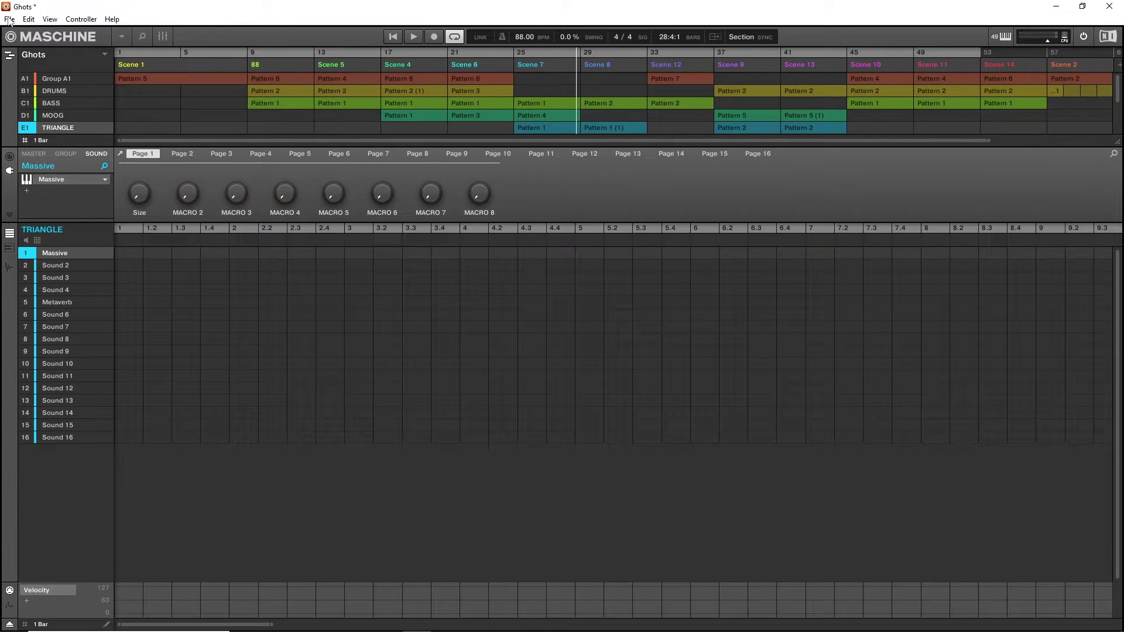
Bring up Maschine's Export Song as Audio dialog for the Ghots song
{"action": "left_click", "coordinate": [10, 19]}
{"action": "left_click", "coordinate": [52, 118]}
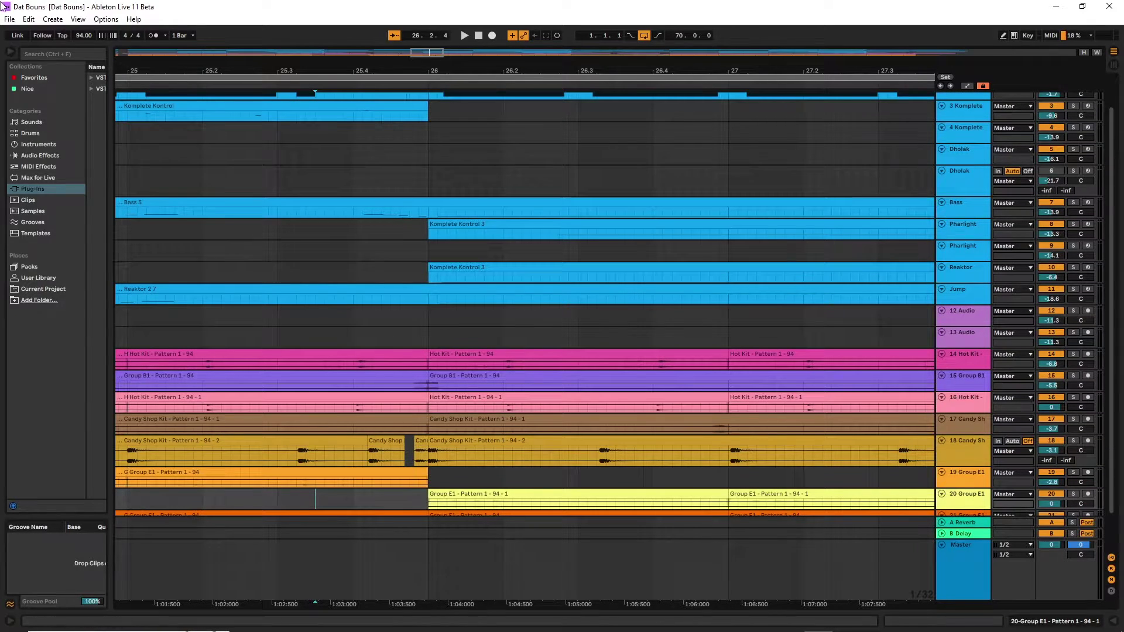
Bring up Ableton Live's Export Audio/Video dialog for the Dat Bouns set
{"action": "left_click", "coordinate": [10, 18]}
{"action": "left_click", "coordinate": [70, 204]}
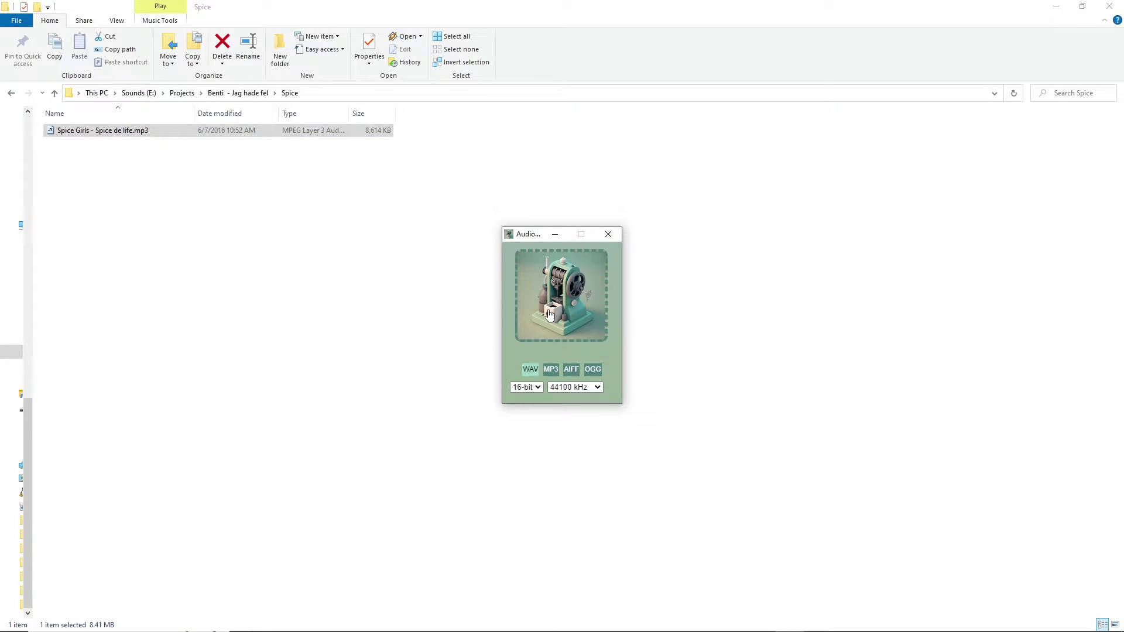
Drop the Spice Girls MP3 onto Audio Convertalizer, then pick files in VLC's Convert window
{"action": "left_click_drag", "start_coordinate": [105, 143], "coordinate": [571, 316]}
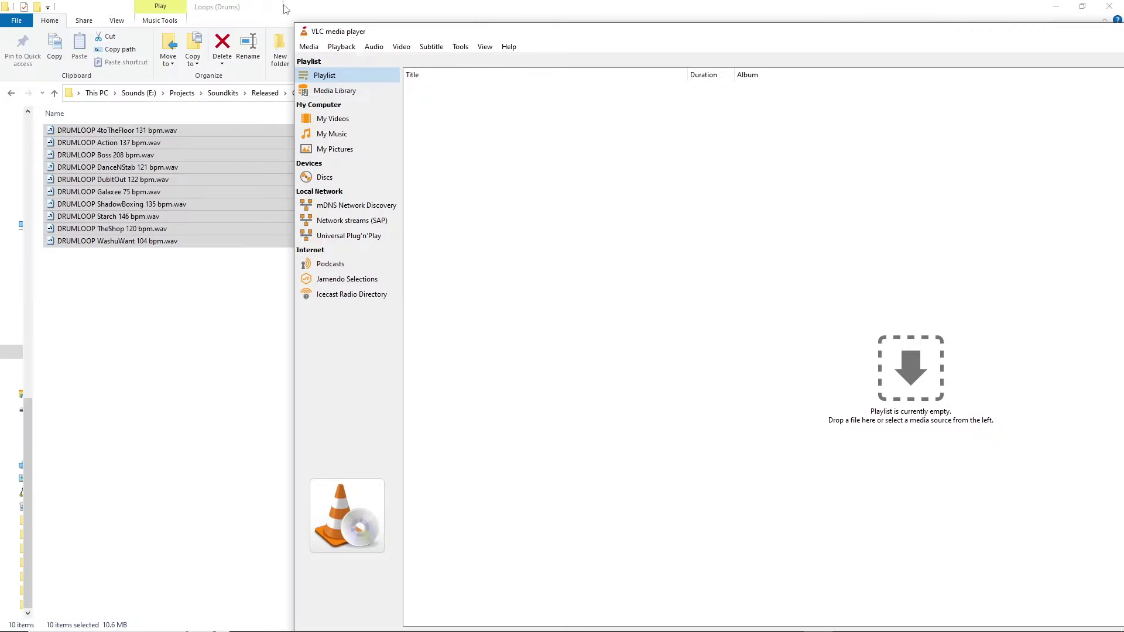
{"action": "left_click", "coordinate": [308, 46]}
{"action": "left_click", "coordinate": [343, 181]}
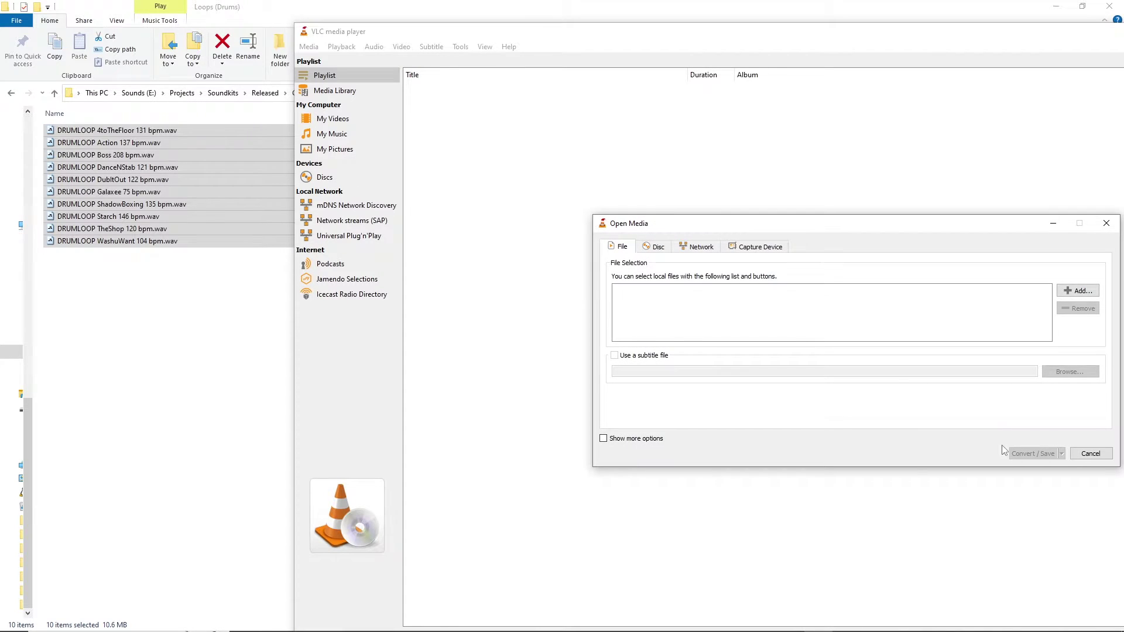
{"action": "left_click", "coordinate": [1079, 291]}
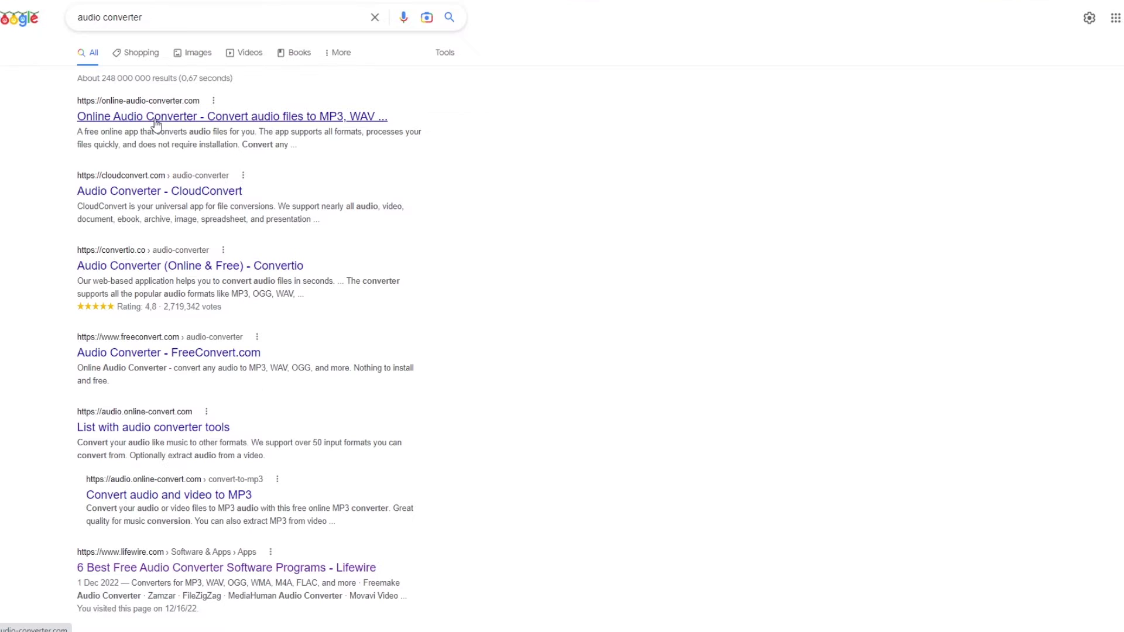
Choose Online Audio Converter, the first 'audio converter' search result
{"action": "left_click", "coordinate": [158, 121]}
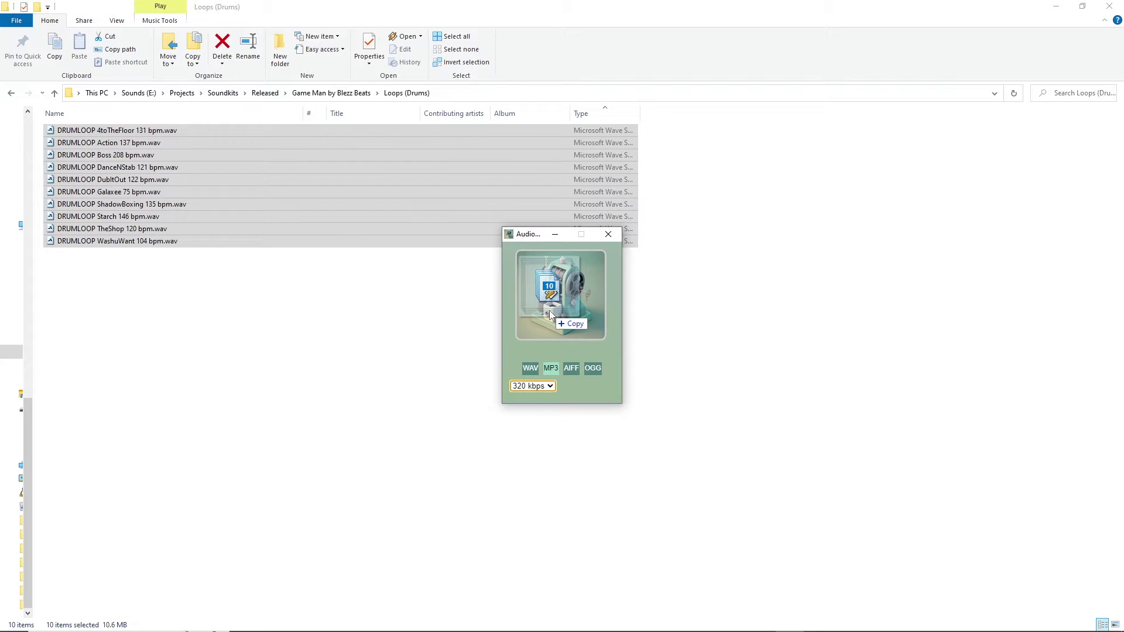
Drop the ten DRUMLOOP WAVs onto Audio Convertalizer for 320 kbps MP3 conversion
{"action": "left_click_drag", "start_coordinate": [550, 314], "coordinate": [553, 317]}
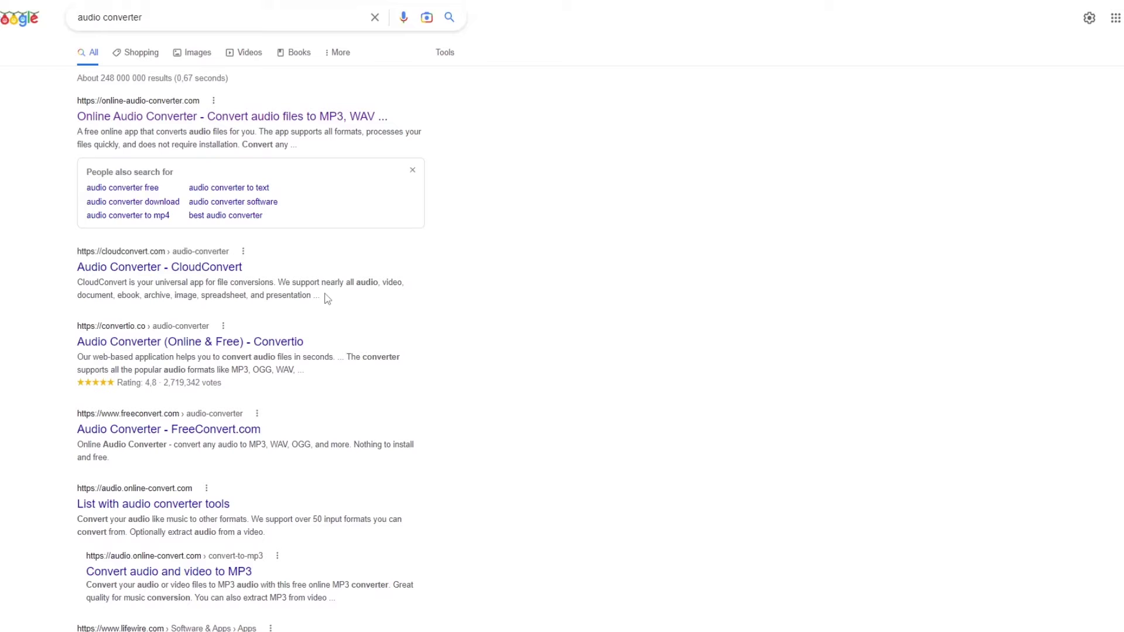
{"action": "scroll", "coordinate": [325, 298], "scroll_direction": "down", "scroll_amount": 1}
{"action": "scroll", "coordinate": [325, 299], "scroll_direction": "down", "scroll_amount": 1}
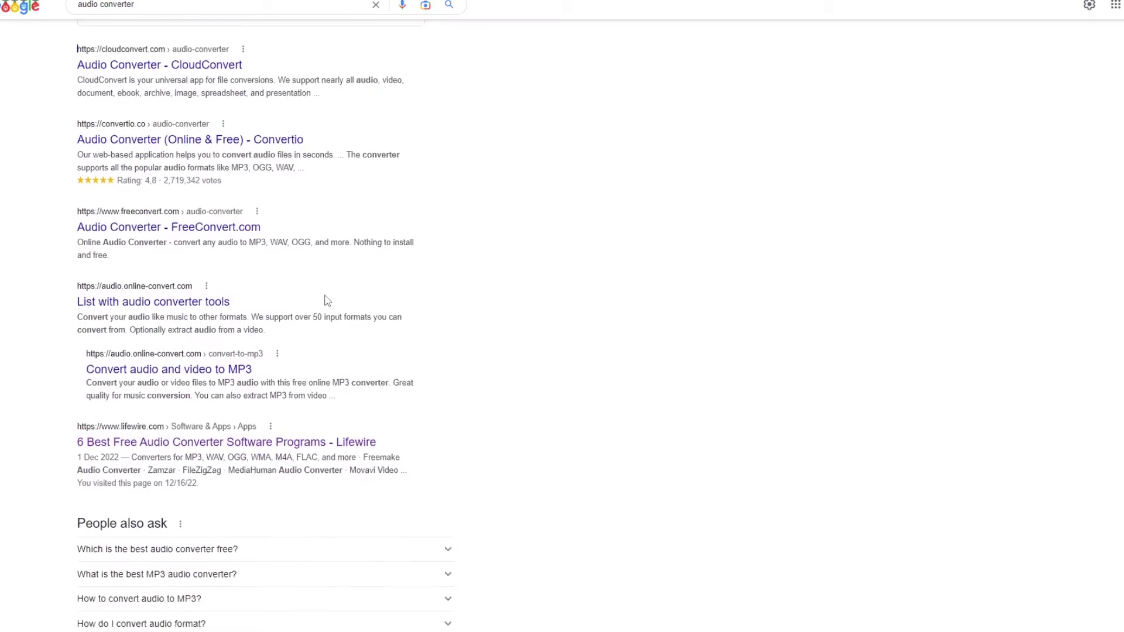
{"action": "scroll", "coordinate": [325, 300], "scroll_direction": "down", "scroll_amount": 3}
{"action": "scroll", "coordinate": [325, 299], "scroll_direction": "down", "scroll_amount": 4}
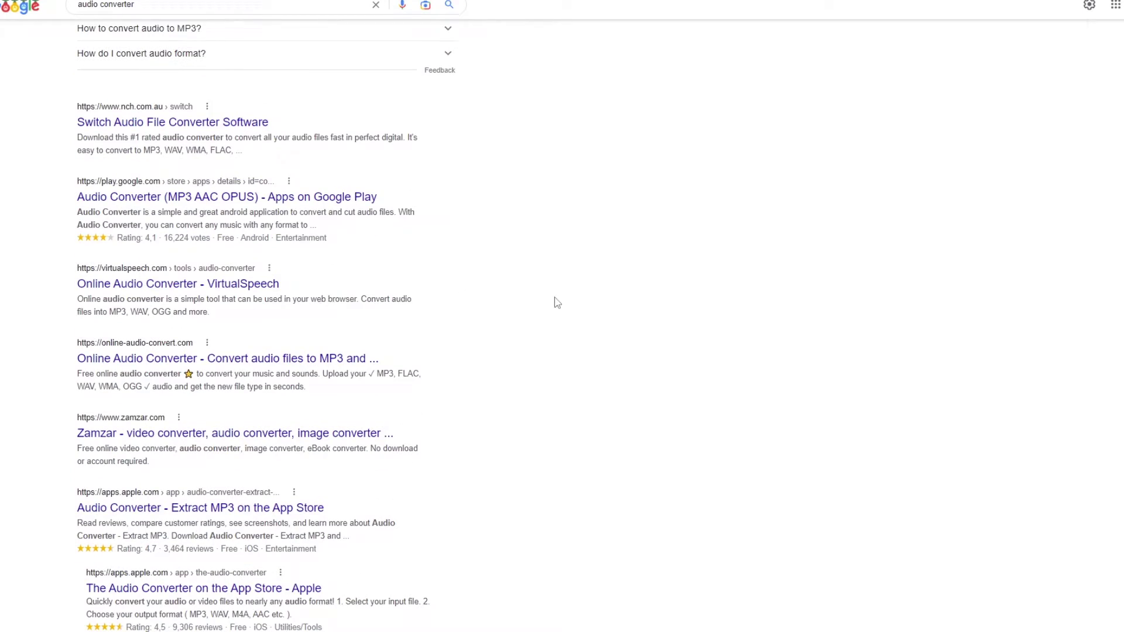
{"action": "scroll", "coordinate": [587, 241], "scroll_direction": "down", "scroll_amount": 5}
{"action": "scroll", "coordinate": [585, 228], "scroll_direction": "down", "scroll_amount": 5}
{"action": "scroll", "coordinate": [585, 226], "scroll_direction": "down", "scroll_amount": 4}
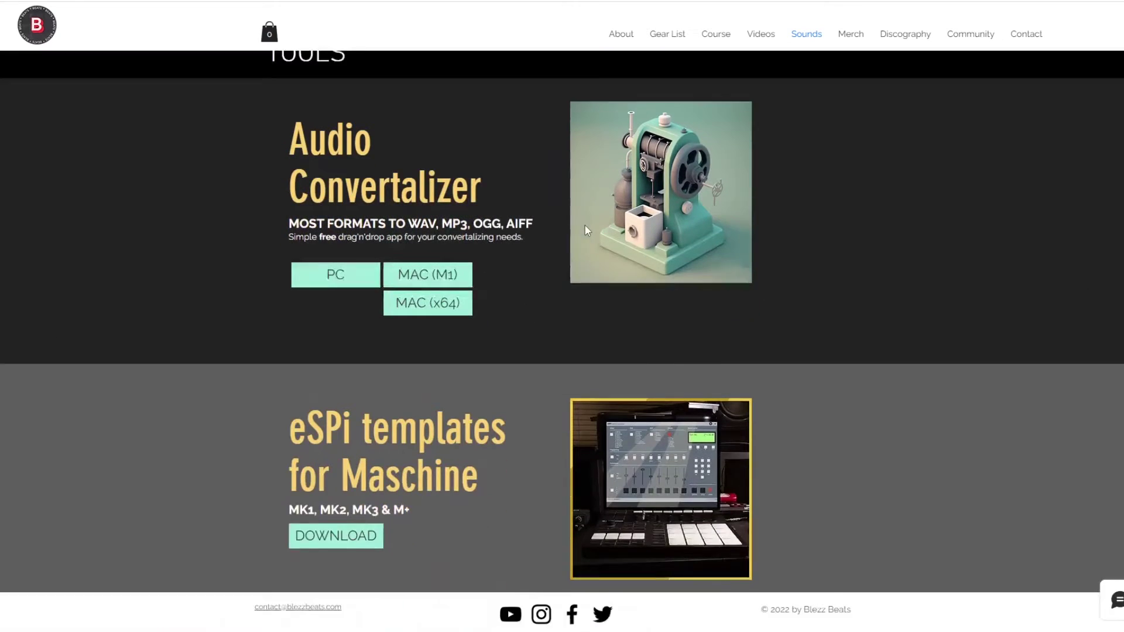